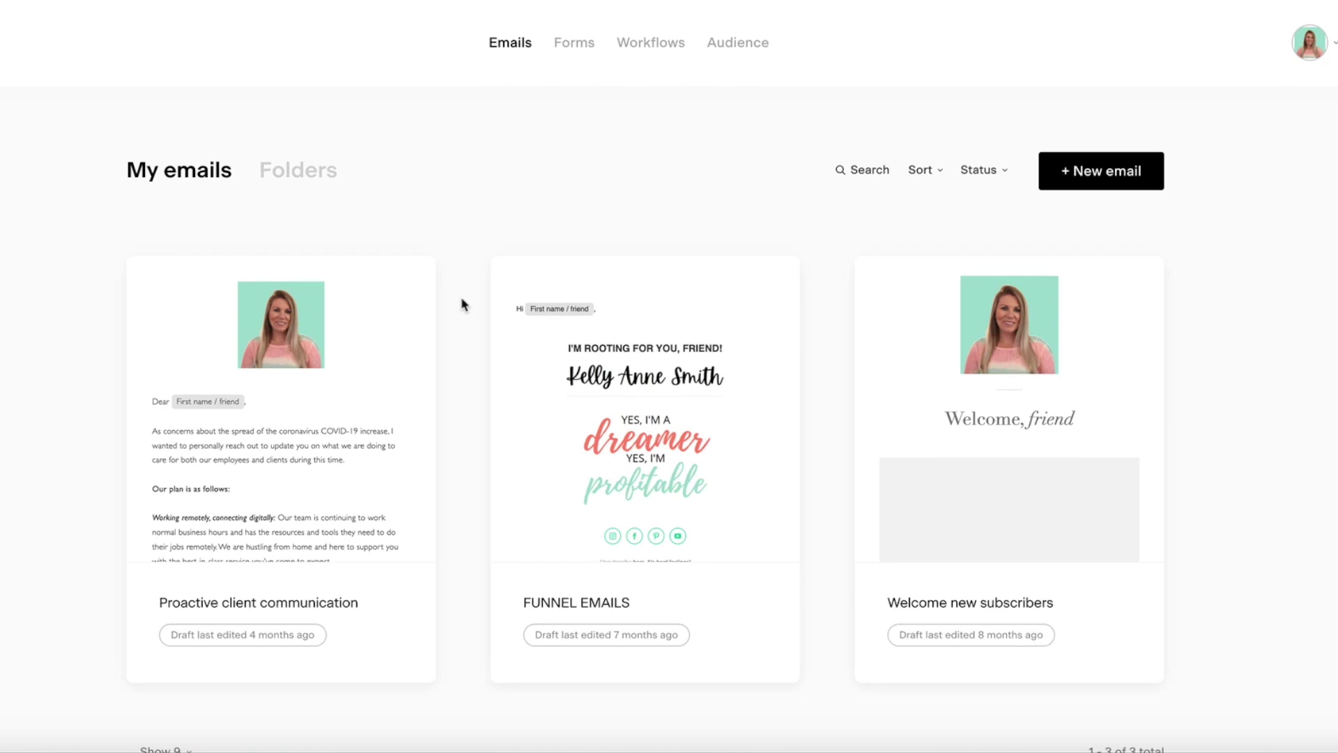
# Step: Switch from the Flodesk page to the My forms list of sign-up forms
pyautogui.rightClick(455, 277)
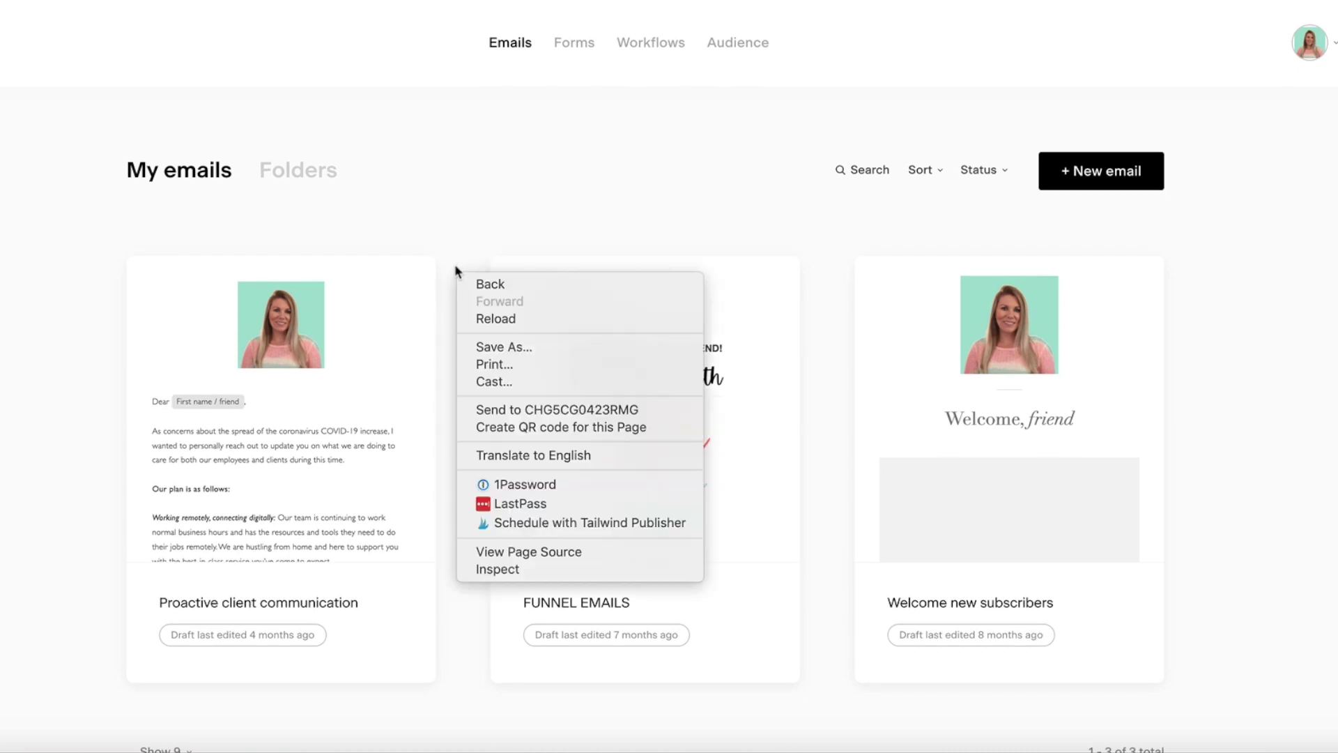
pyautogui.click(463, 213)
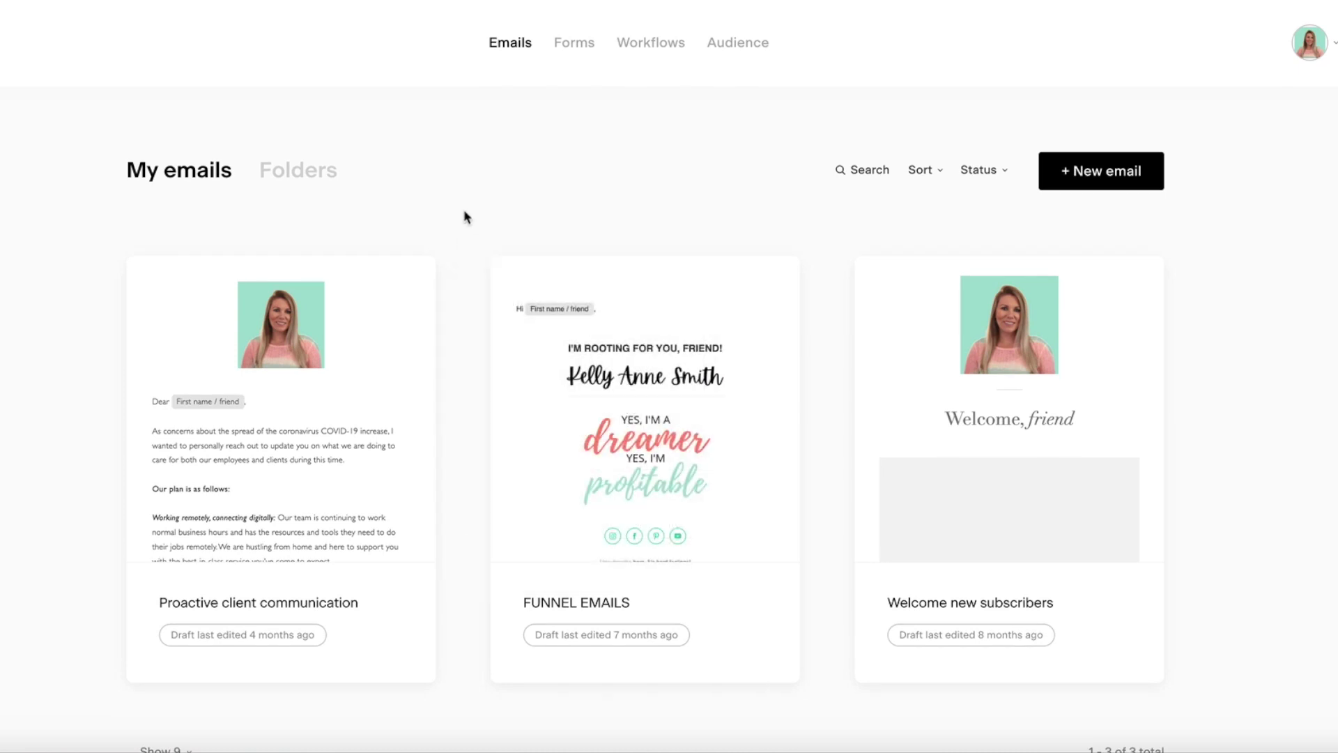
pyautogui.click(578, 49)
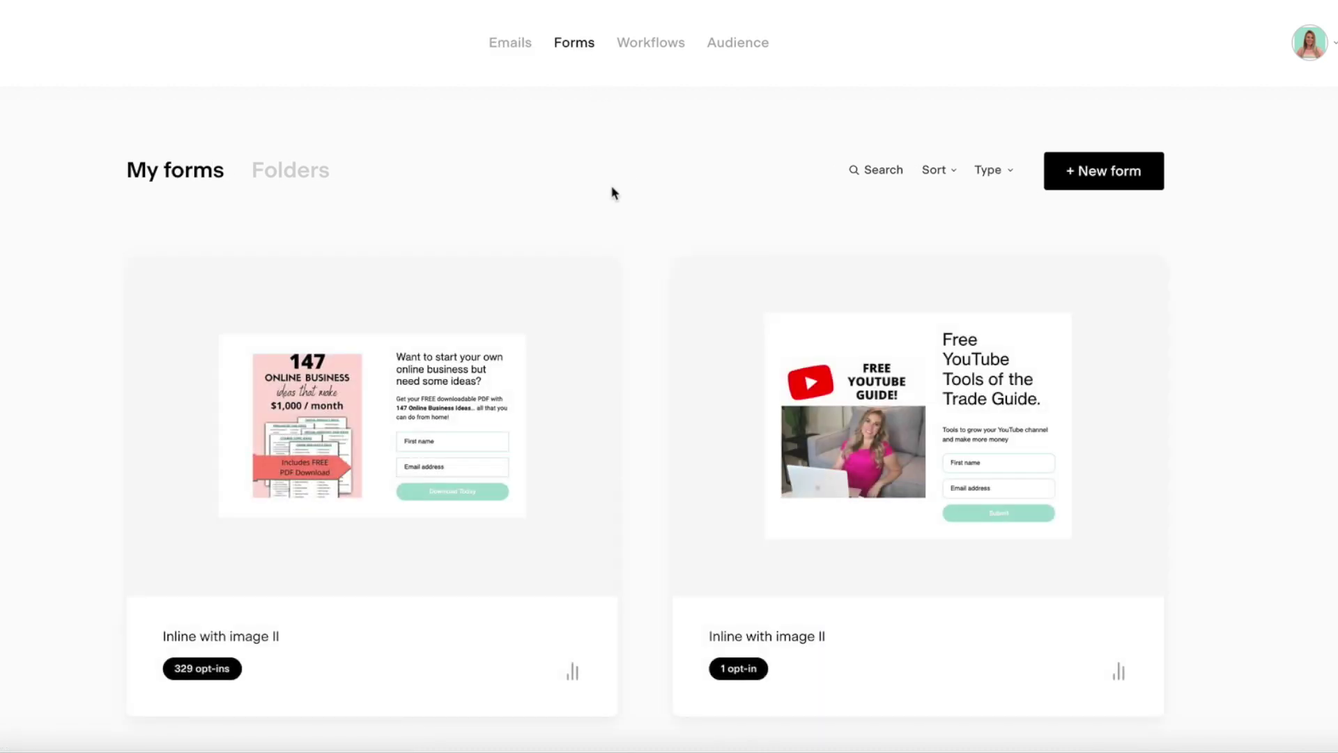
# Step: Scroll through the form cards' opt-in counts, such as Popup with image (670), then return to the top
pyautogui.scroll(-3, 635, 218)
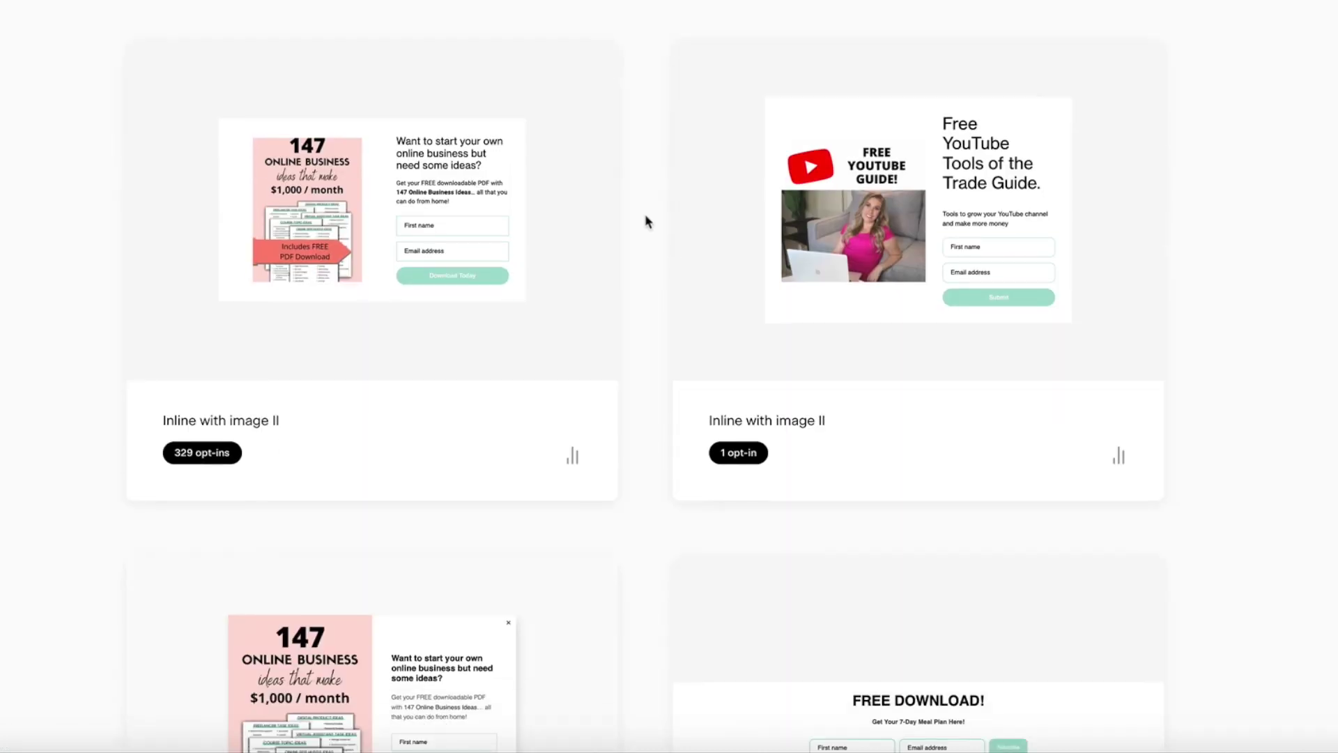
pyautogui.moveTo(200, 270)
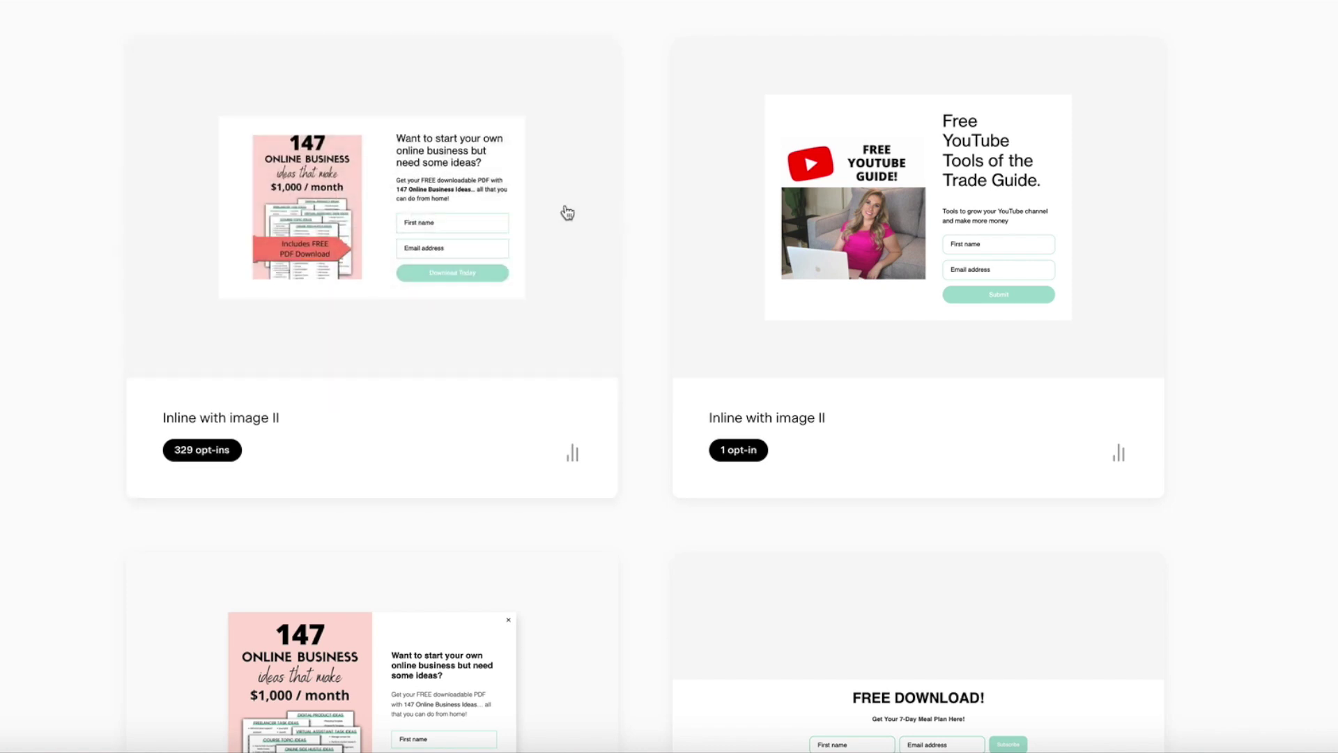
pyautogui.scroll(-4, 654, 246)
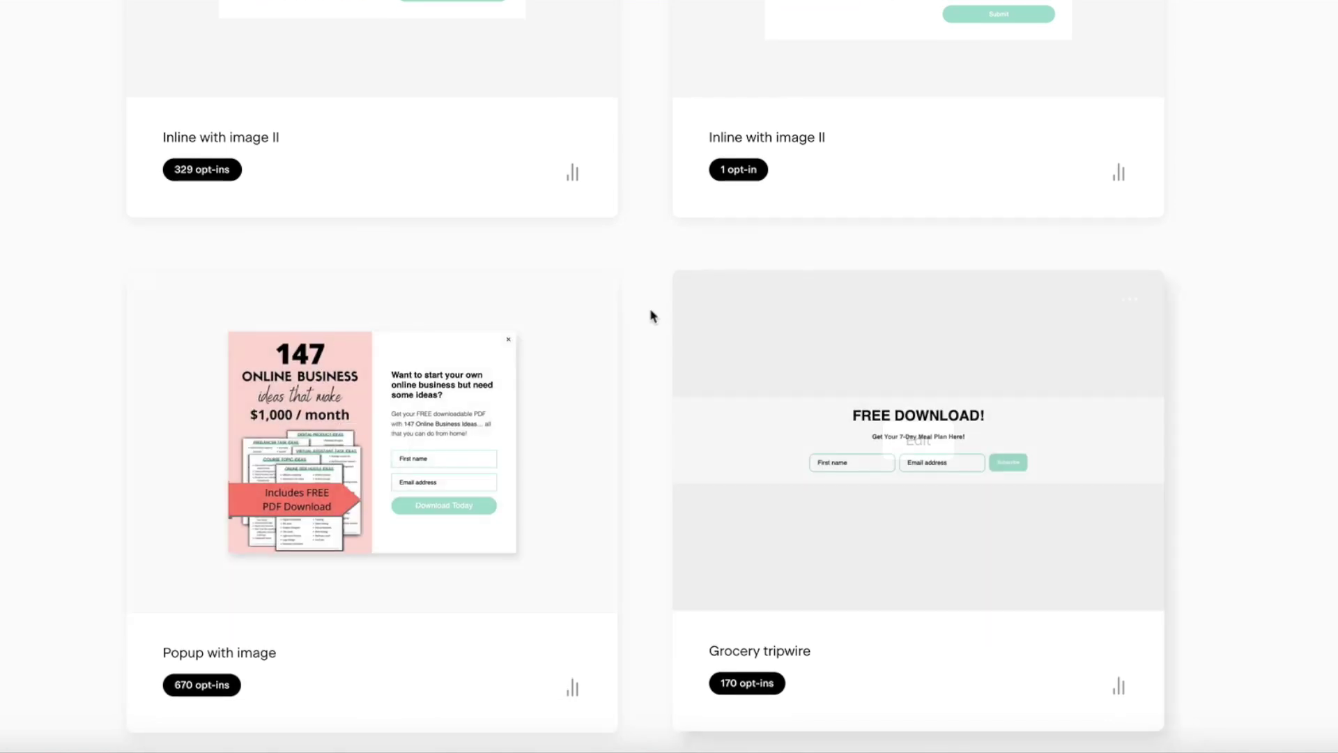
pyautogui.scroll(1, 646, 310)
pyautogui.scroll(-2, 647, 309)
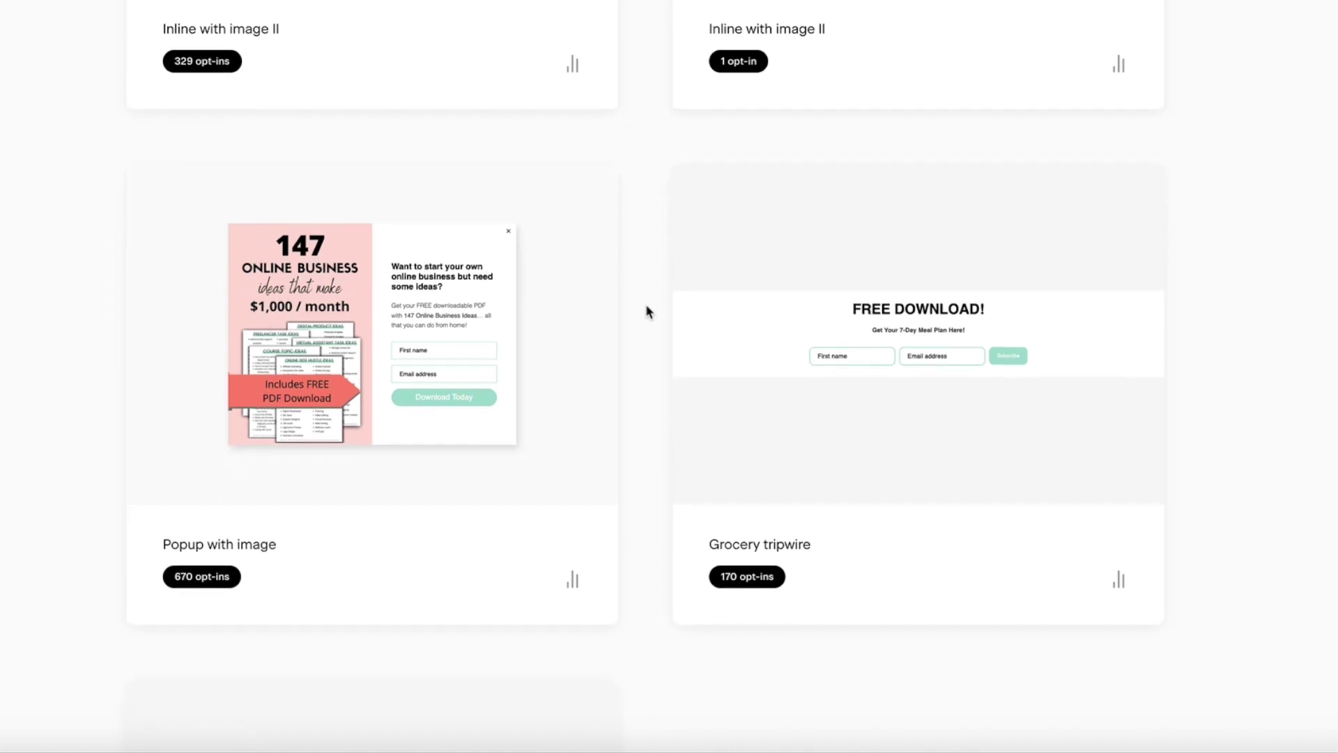
pyautogui.scroll(2, 646, 305)
pyautogui.scroll(-1, 646, 303)
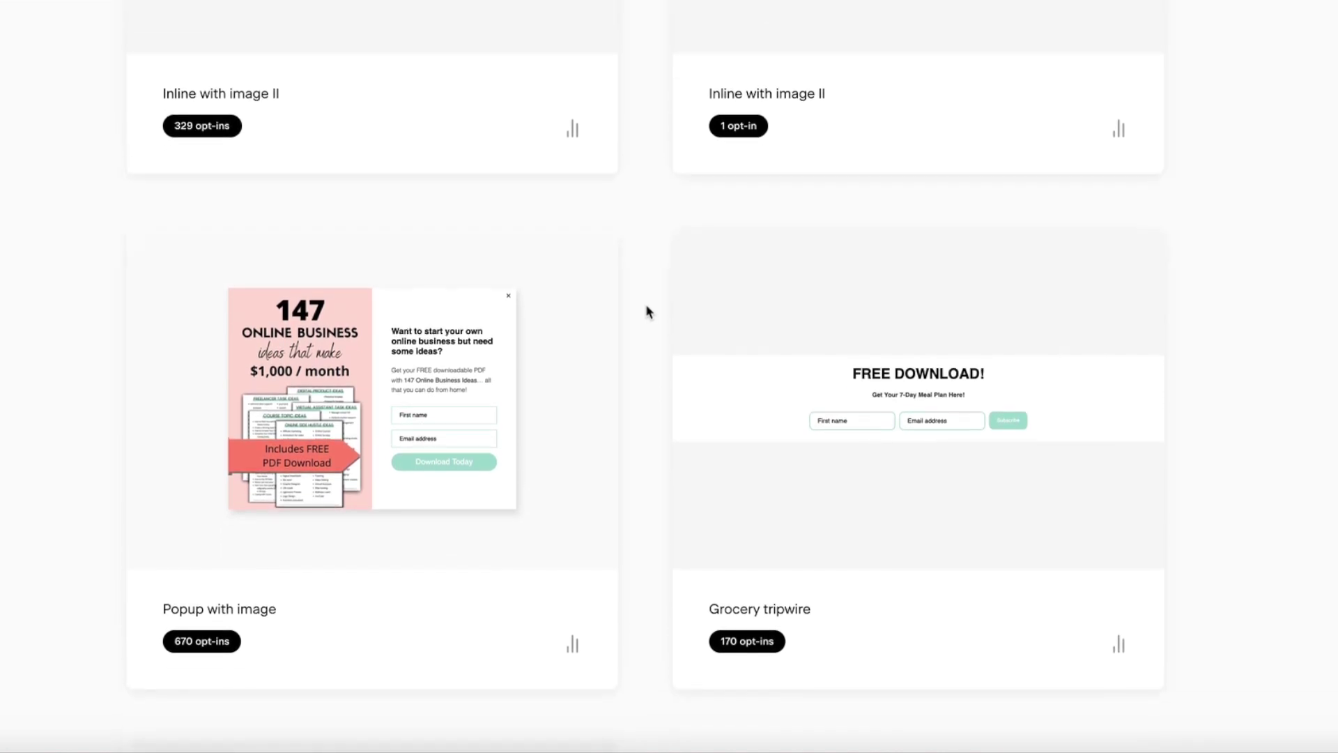
pyautogui.scroll(-1, 646, 304)
pyautogui.scroll(1, 645, 307)
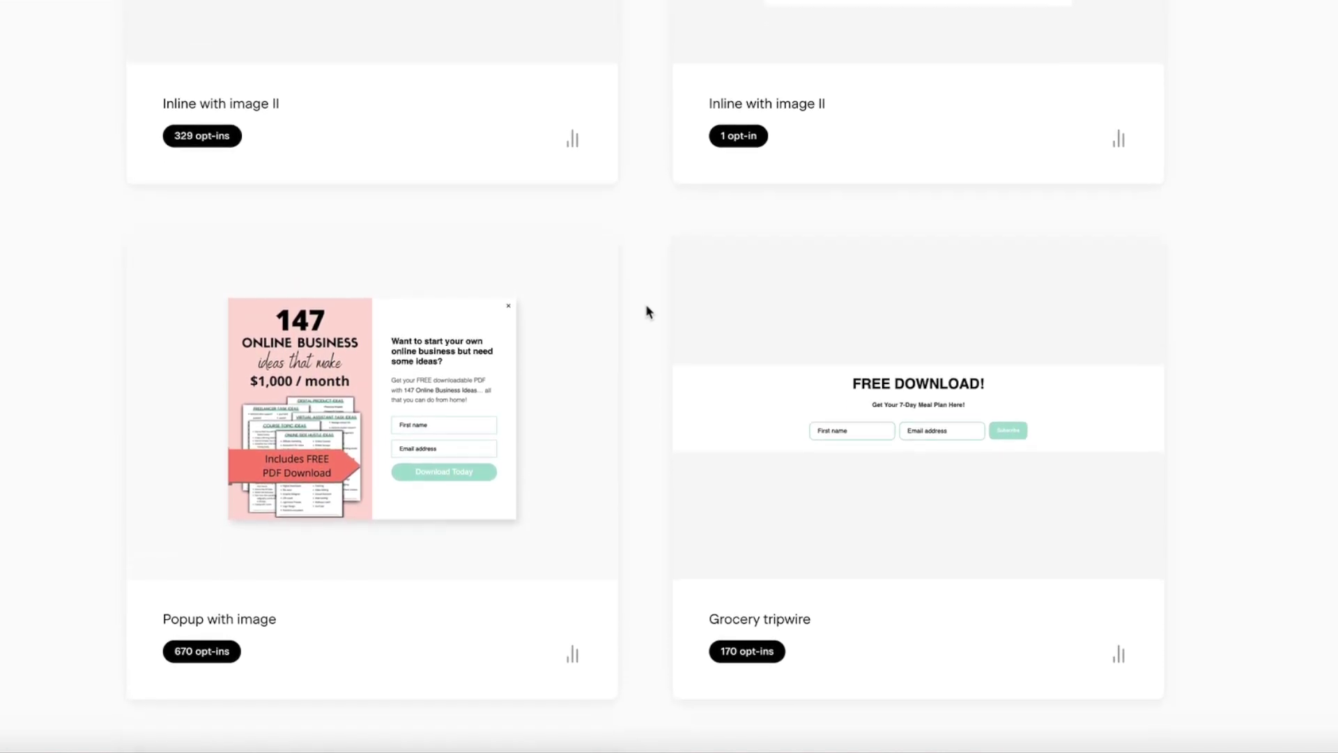
pyautogui.scroll(-5, 646, 311)
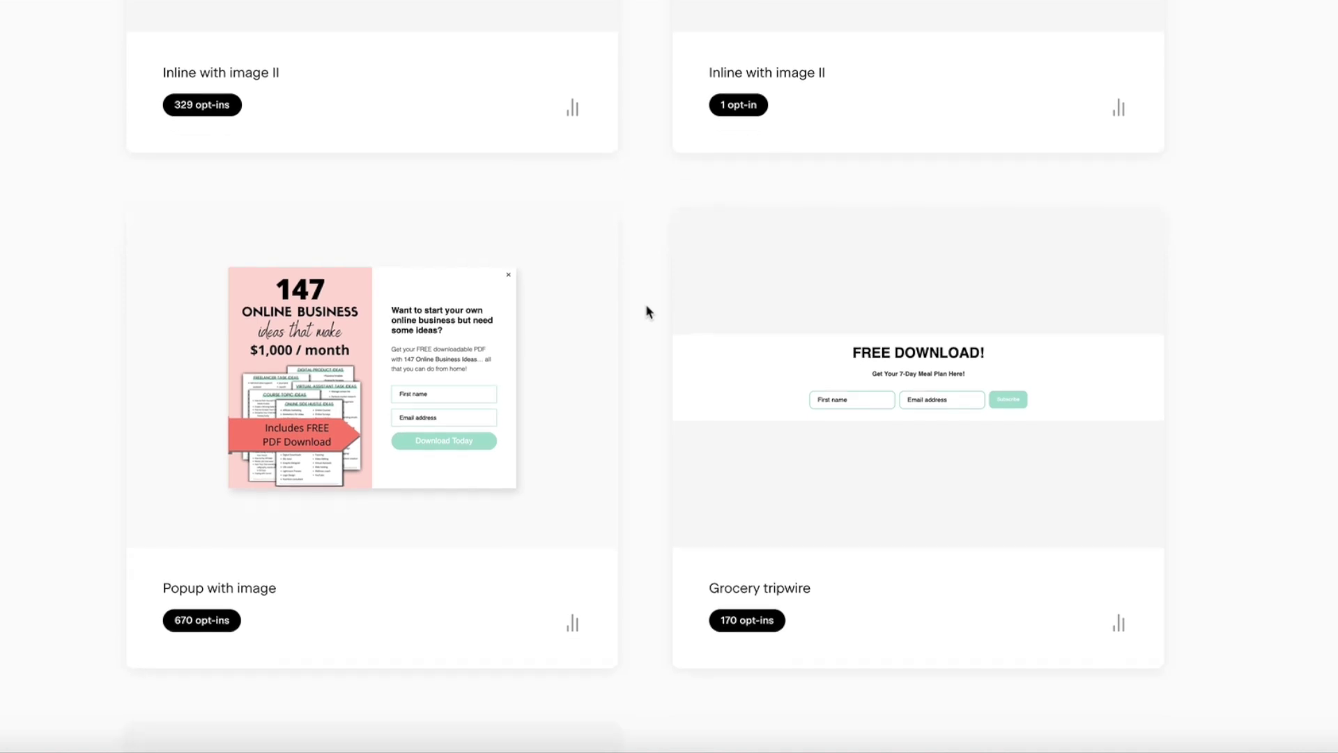
pyautogui.scroll(10, 646, 312)
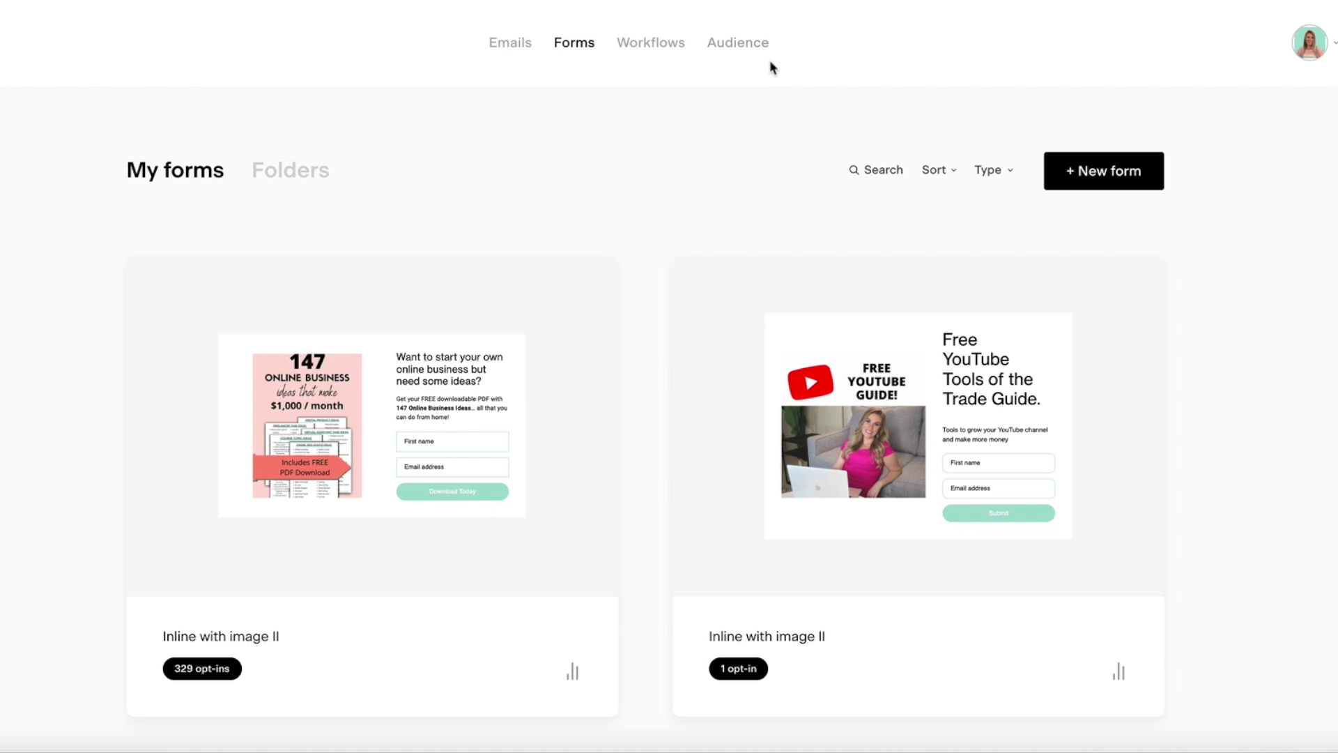
# Step: Show All subscribers in Audience, then the Segments view listing six segments
pyautogui.click(737, 55)
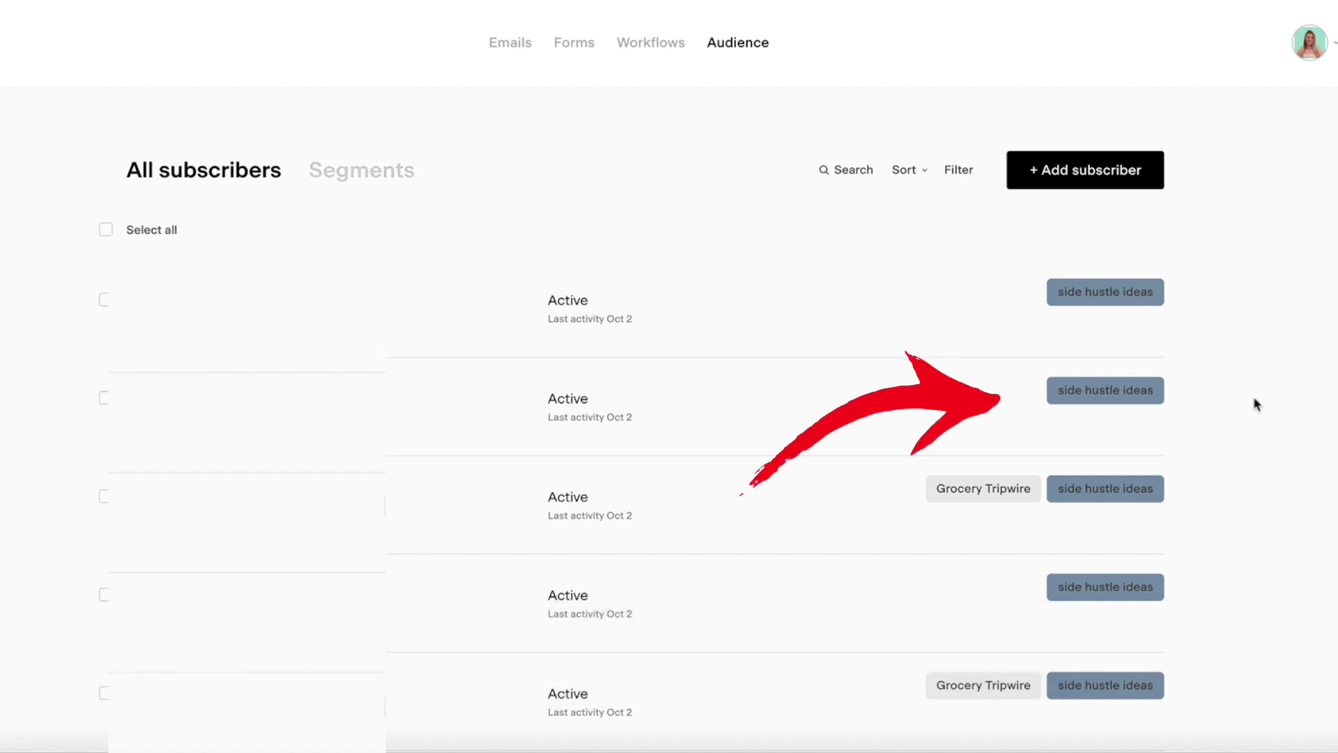
pyautogui.scroll(-5, 1269, 408)
pyautogui.scroll(5, 1270, 408)
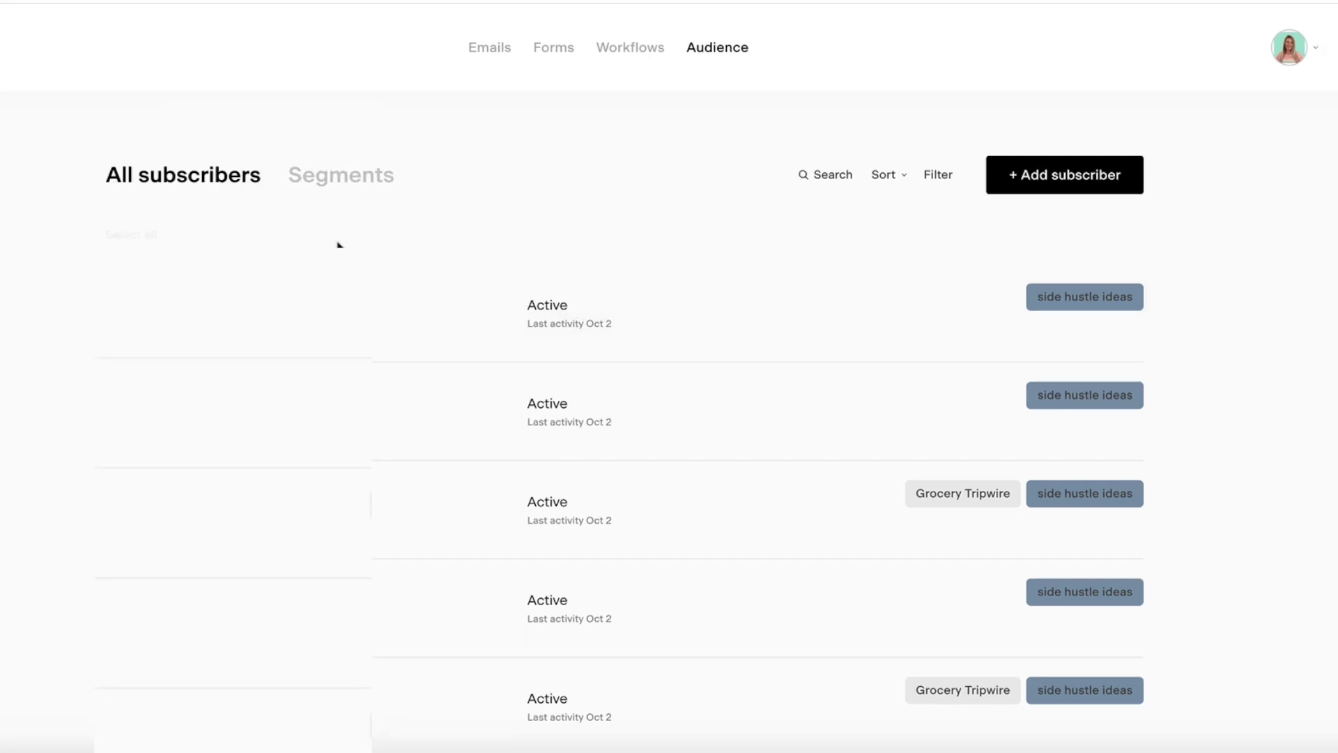
pyautogui.click(332, 182)
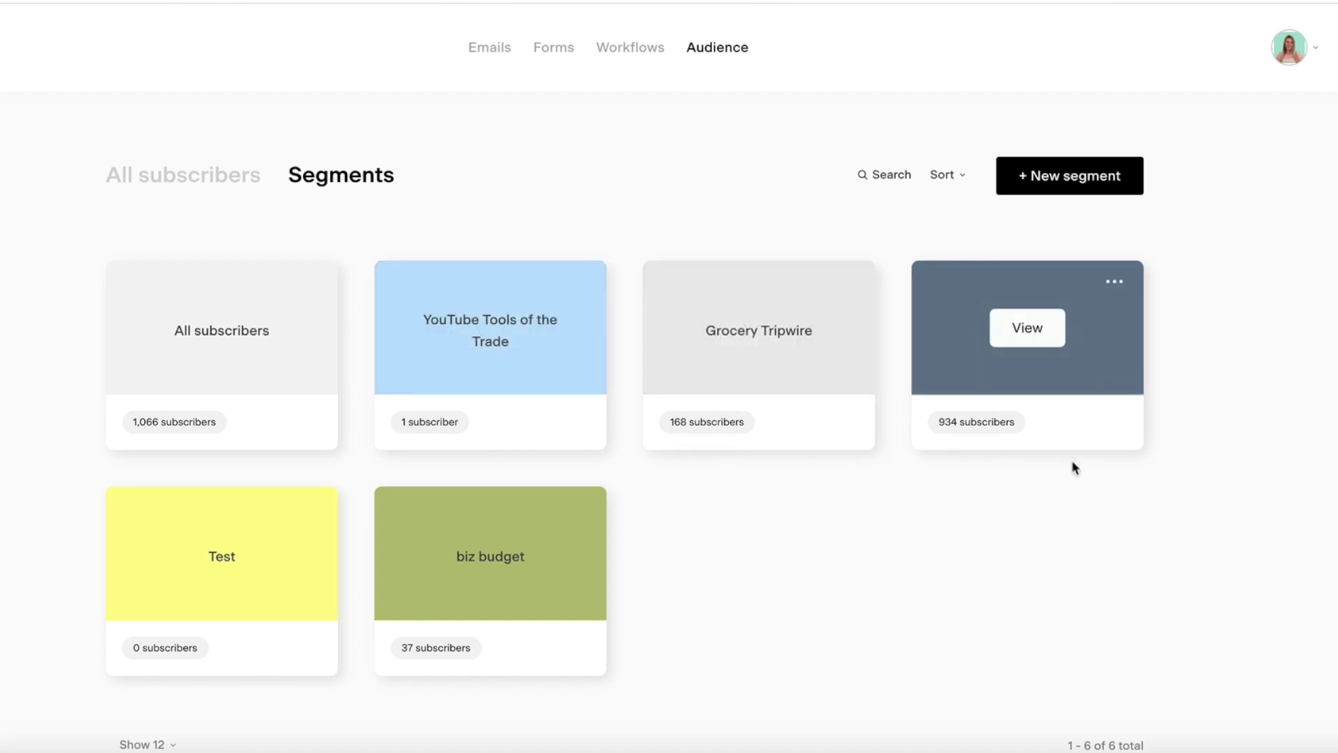
# Step: Export the All subscribers segment via Download CSV and close the emailed-link notice
pyautogui.moveTo(218, 328)
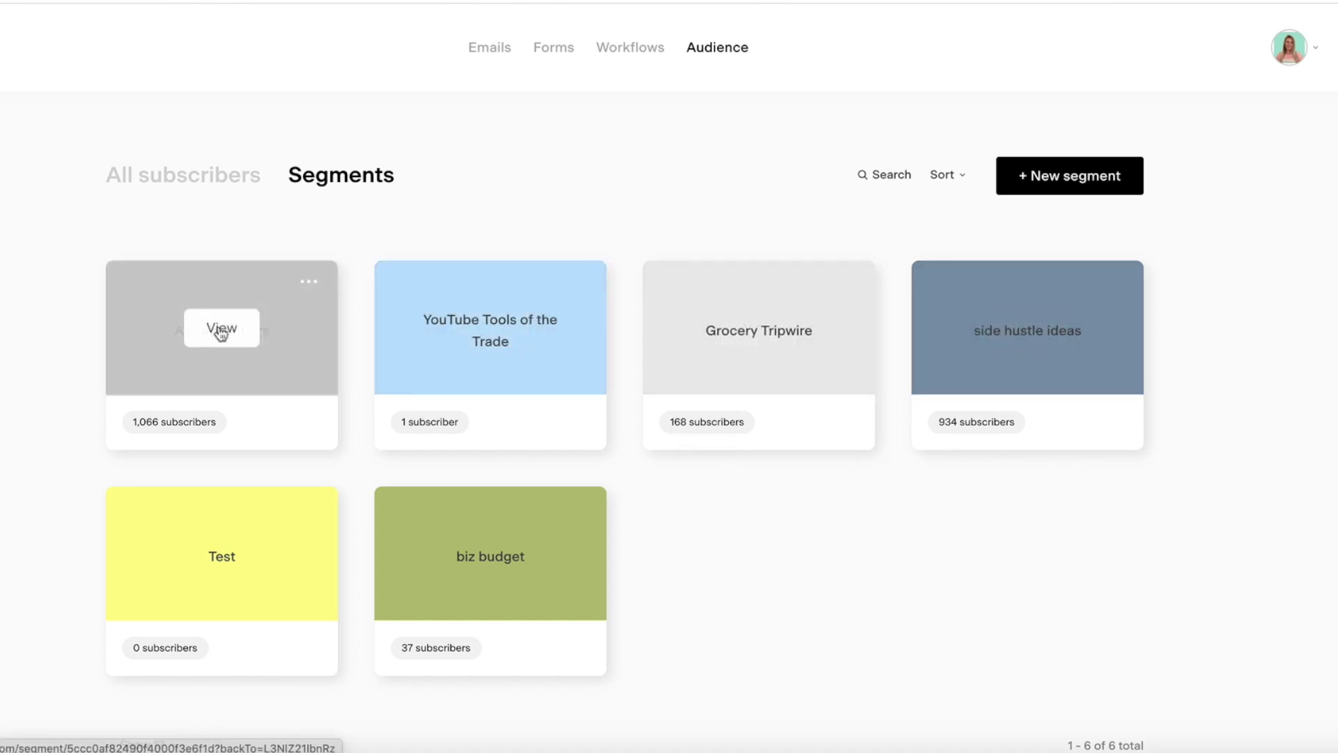
pyautogui.click(307, 283)
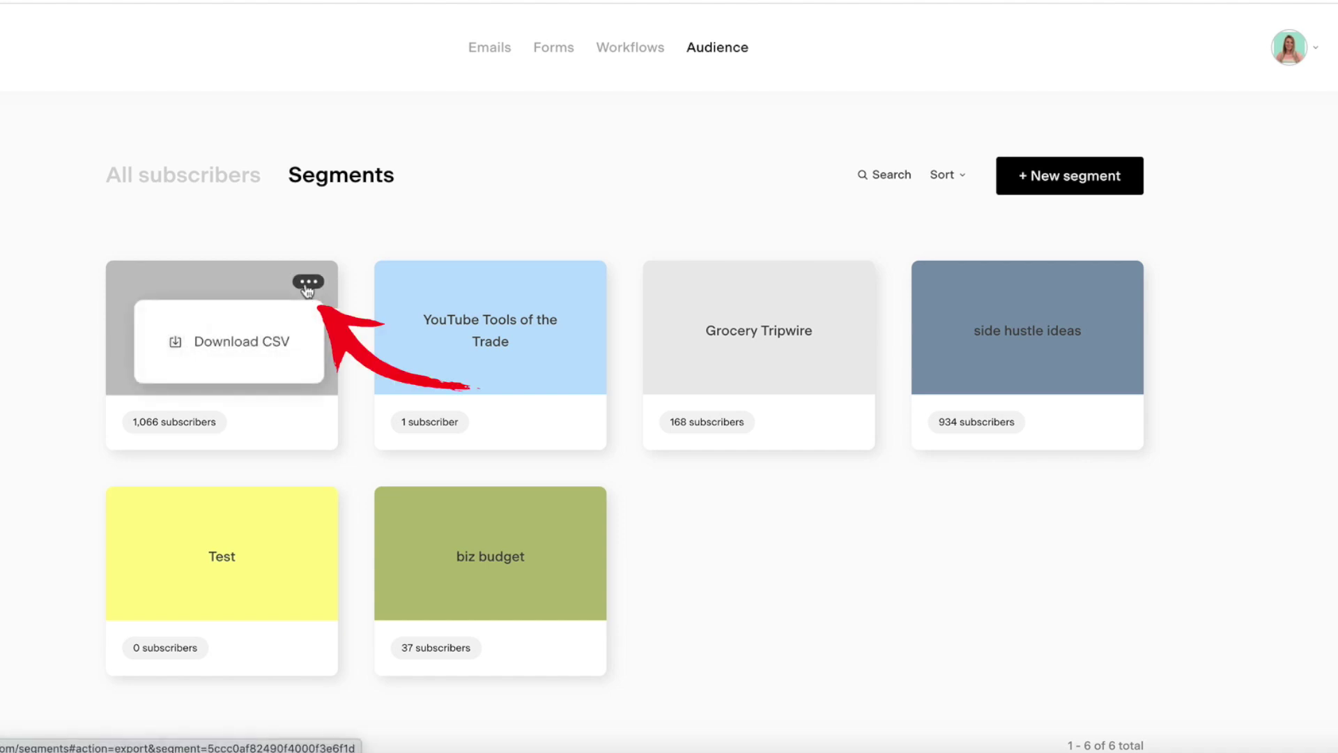
pyautogui.click(272, 347)
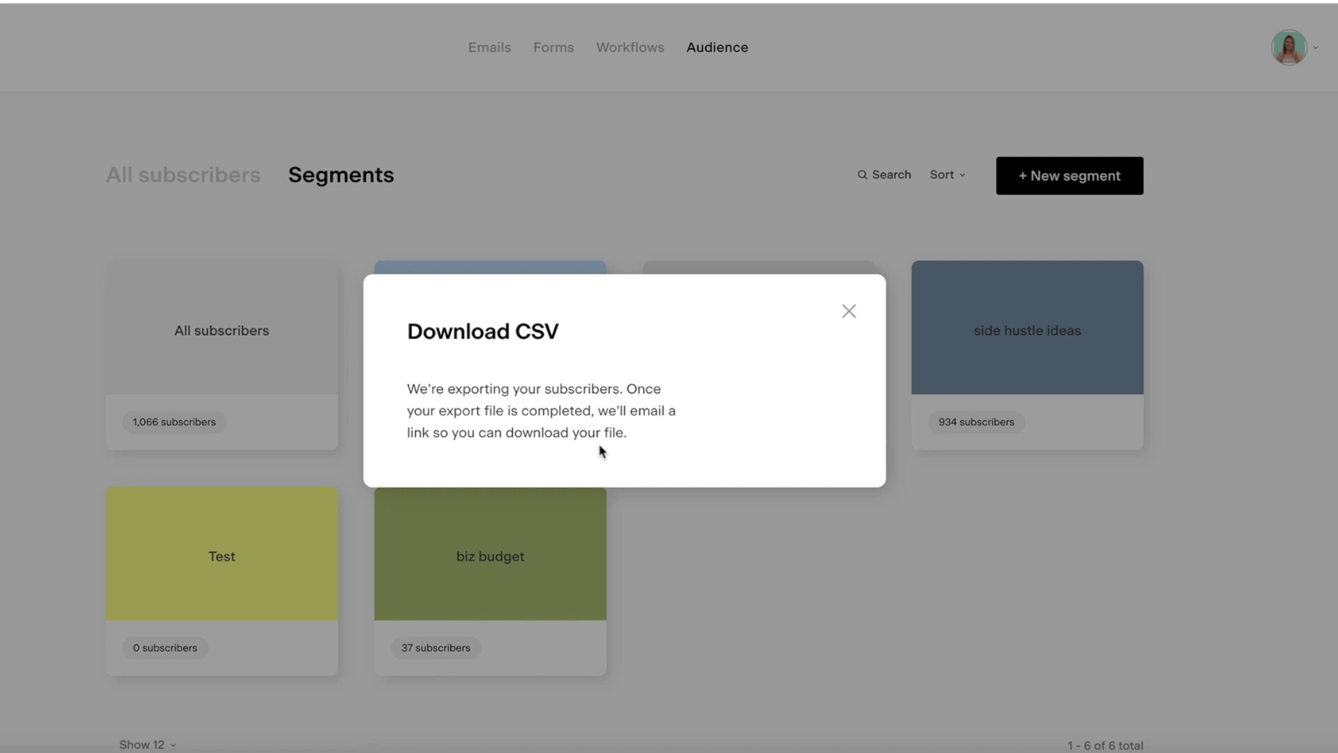
pyautogui.click(847, 314)
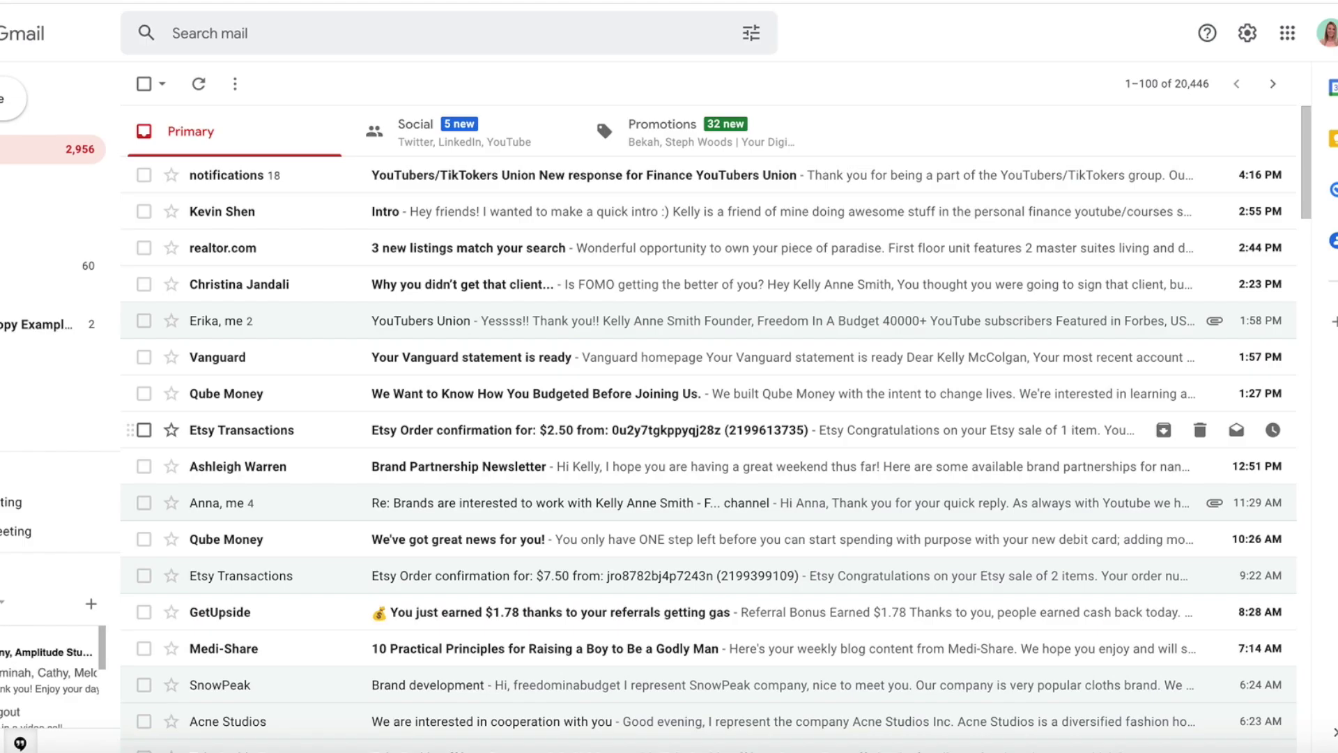
# Step: Open Flodesk's 'Your CSV export is here' email under Promotions and download the 1066-contact export
pyautogui.click(656, 131)
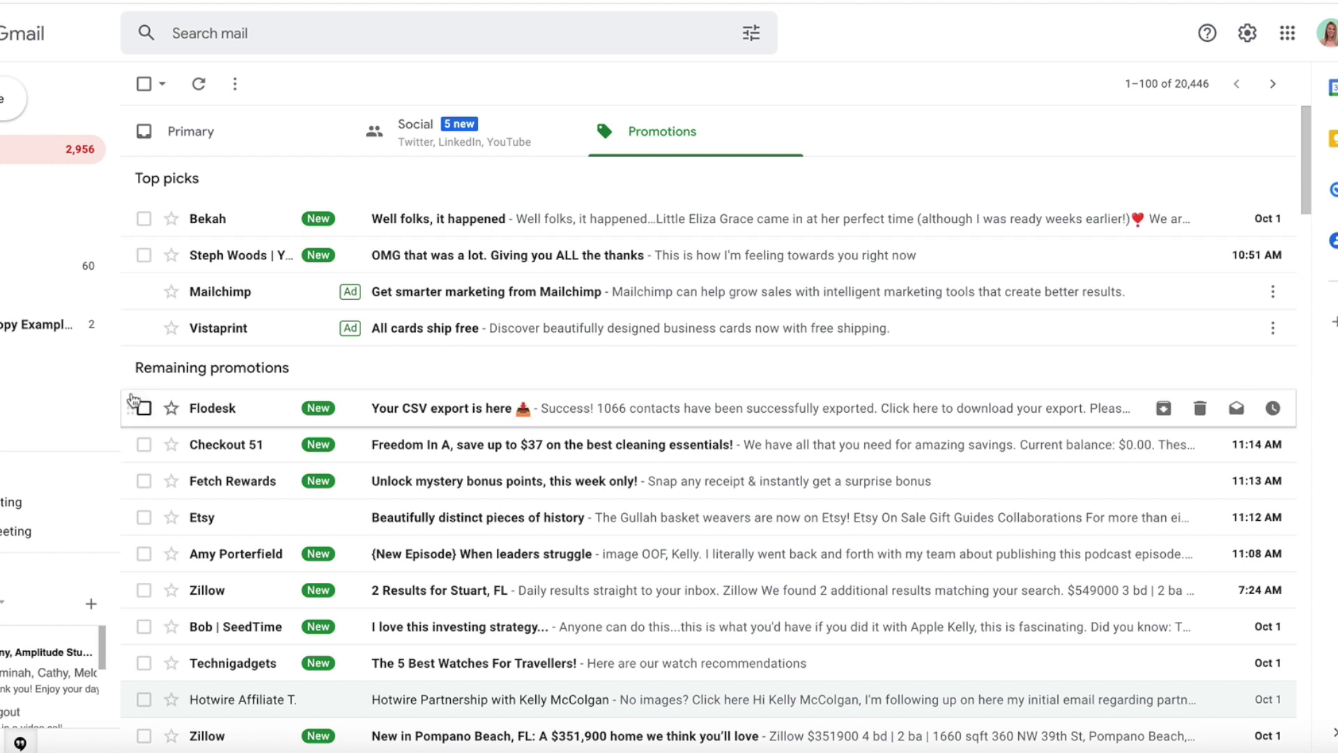
pyautogui.click(472, 417)
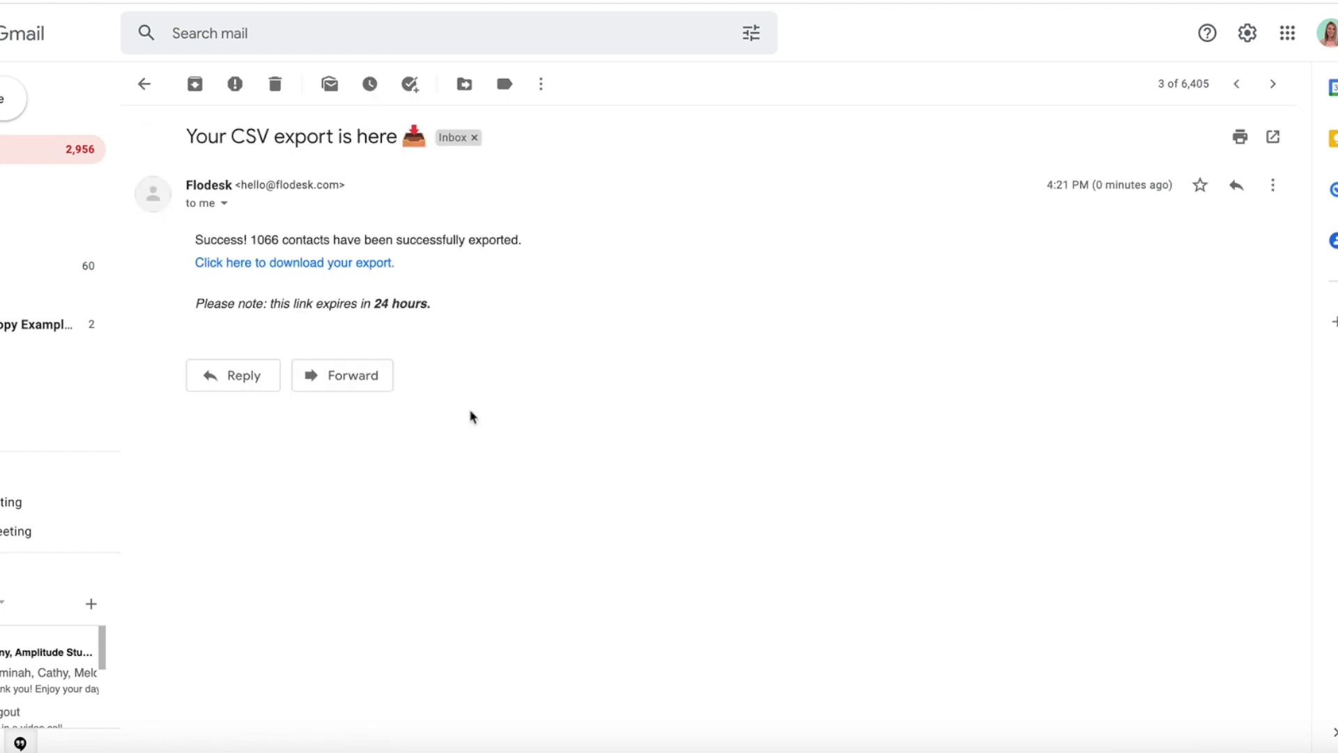
pyautogui.click(306, 263)
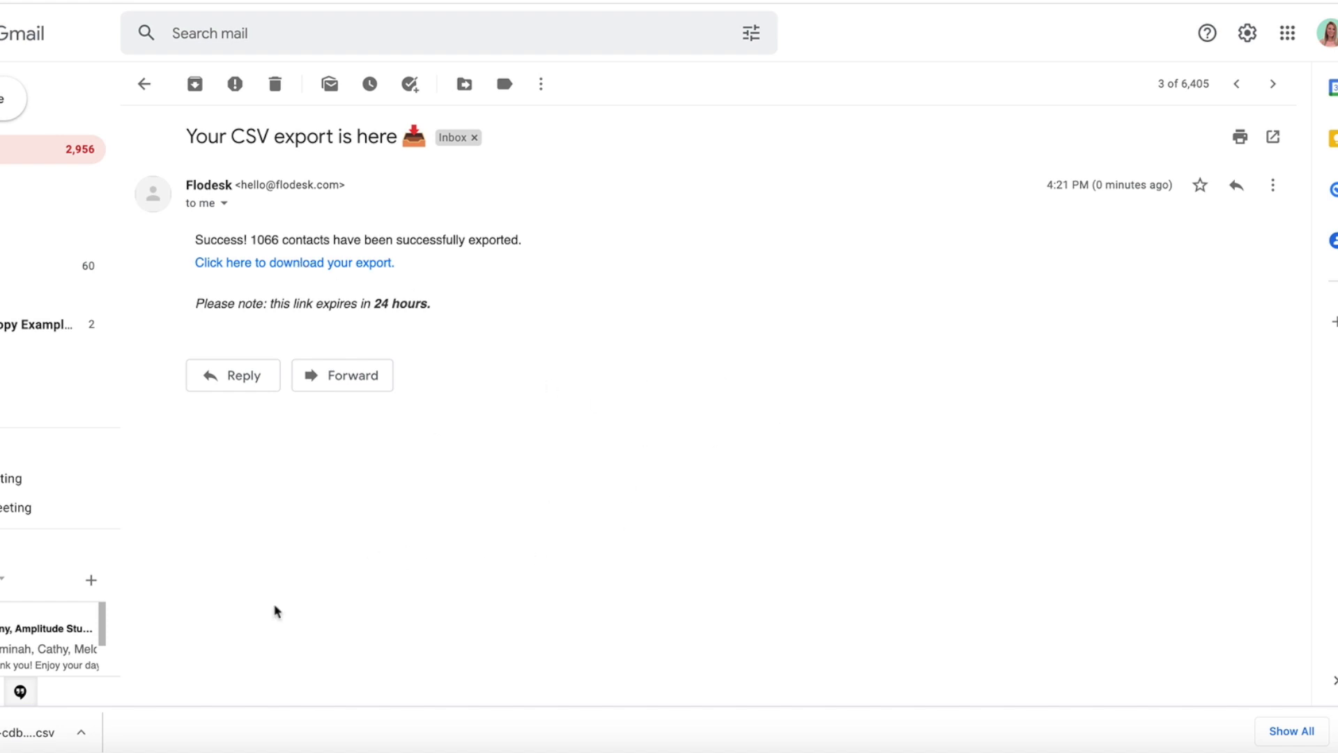
# Step: Open the downloaded subscribers .csv from the Chrome download bar in Numbers
pyautogui.click(28, 732)
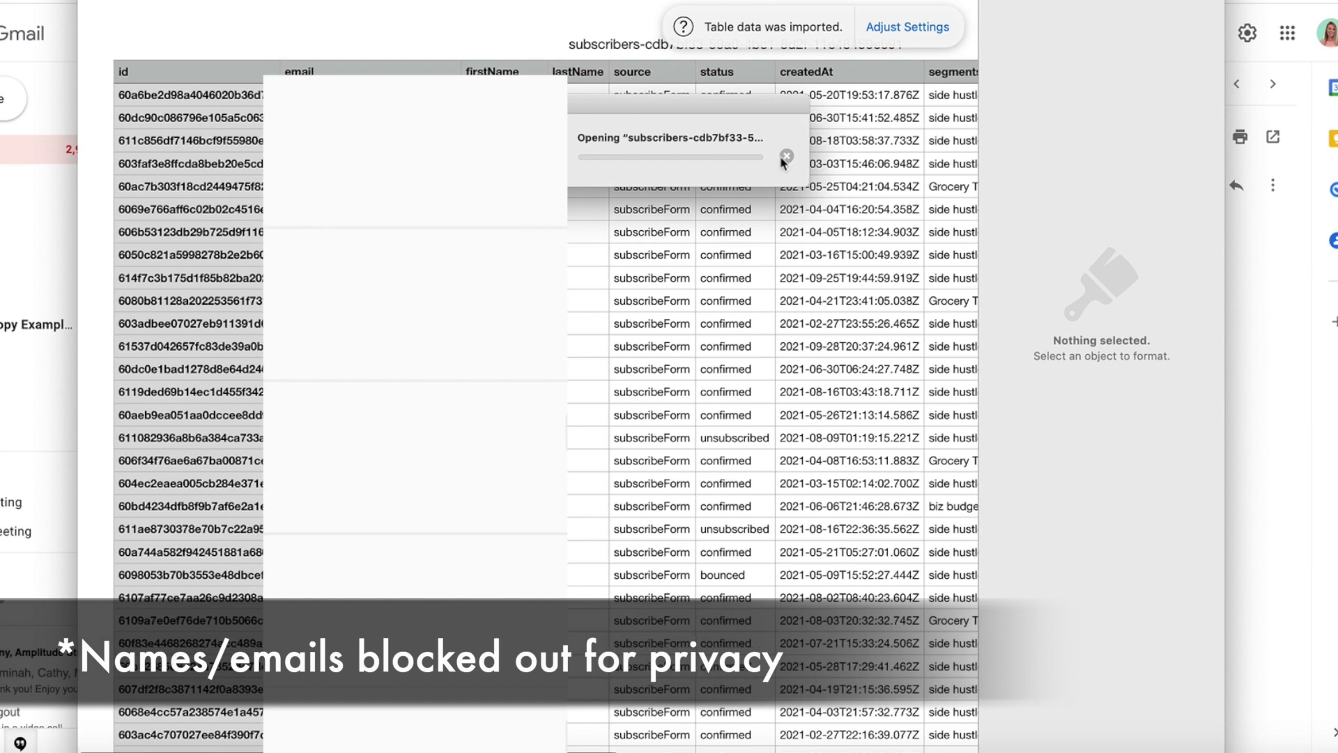
pyautogui.click(785, 156)
pyautogui.scroll(-1, 663, 242)
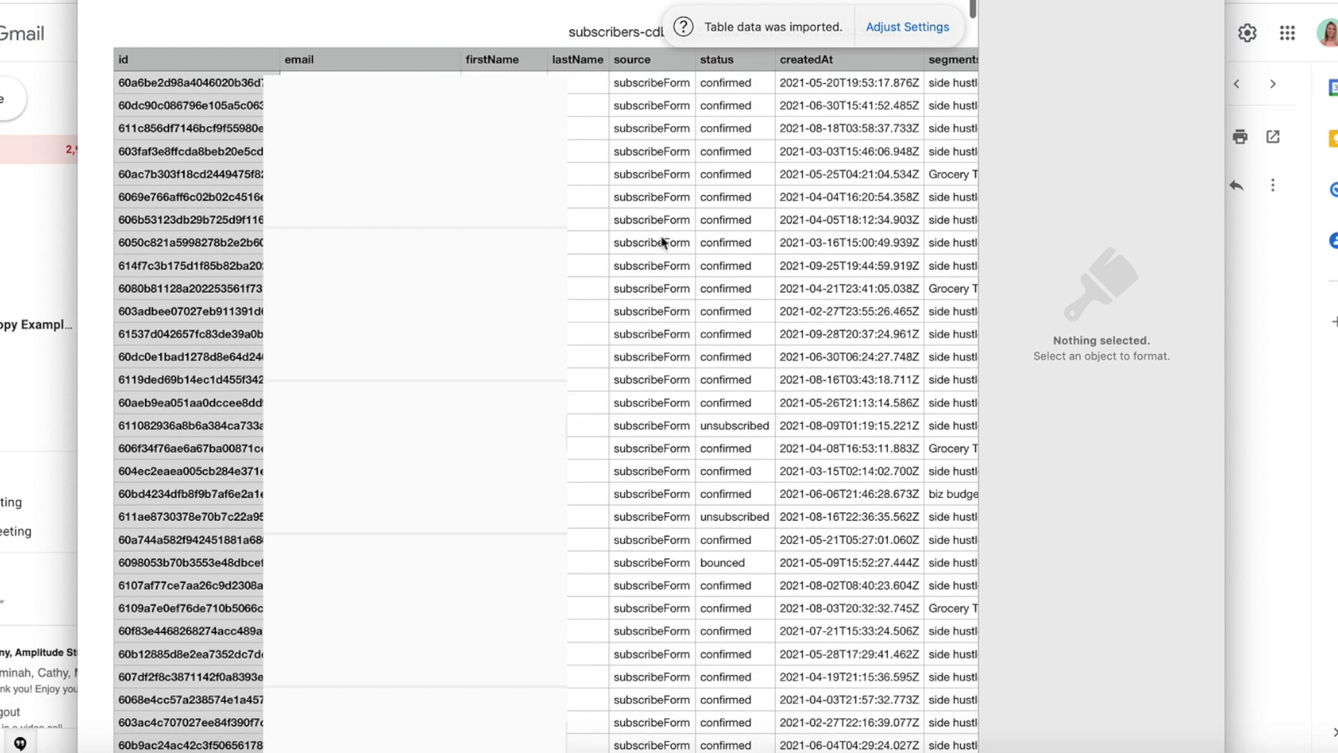
# Step: Scroll around the table to review the status, createdAt, segments and last-open columns
pyautogui.hscroll(4, 663, 243)
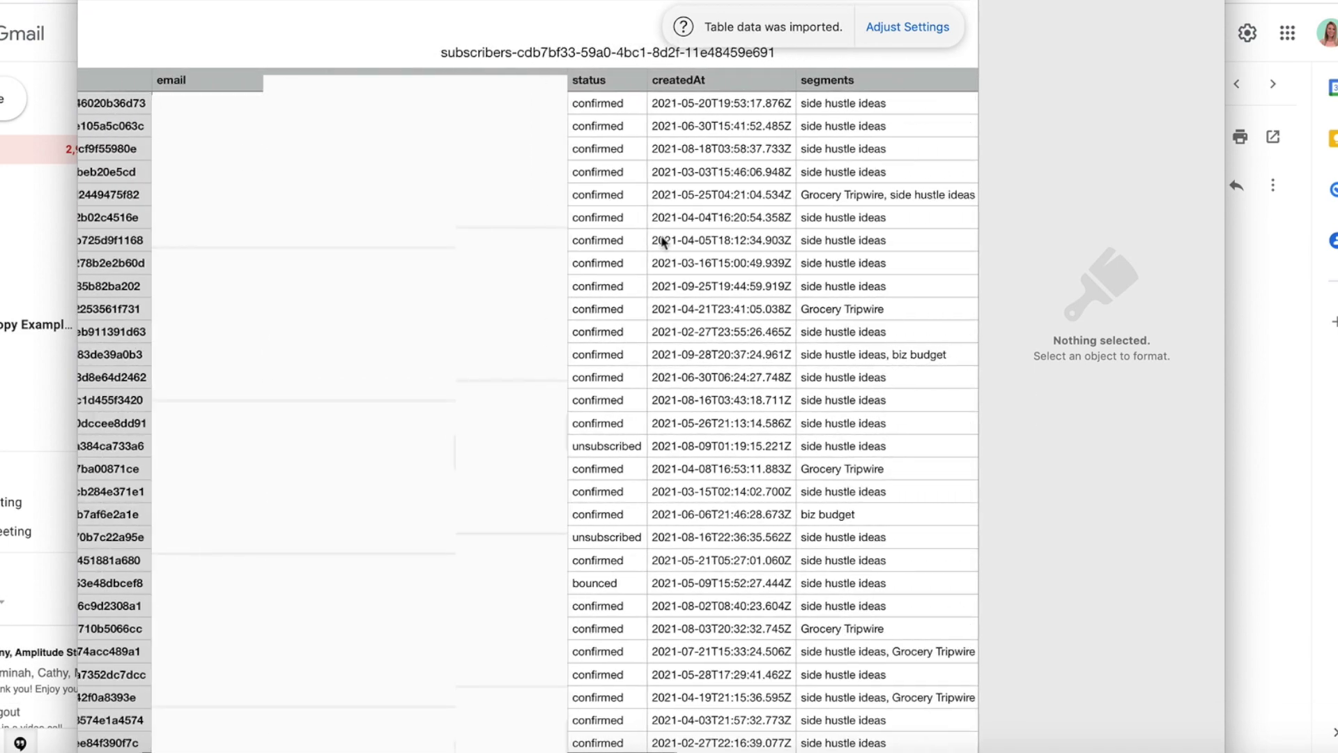
pyautogui.hscroll(-4, 663, 243)
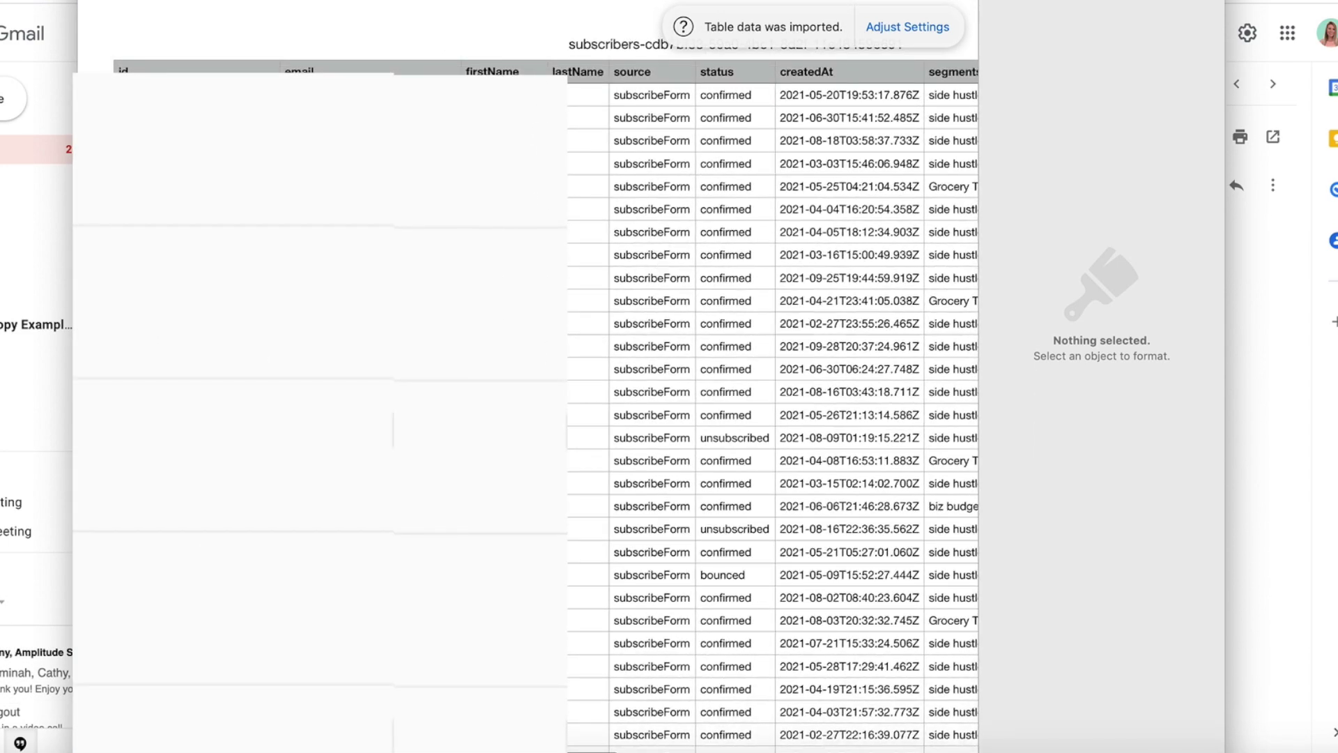
pyautogui.hscroll(4, 663, 243)
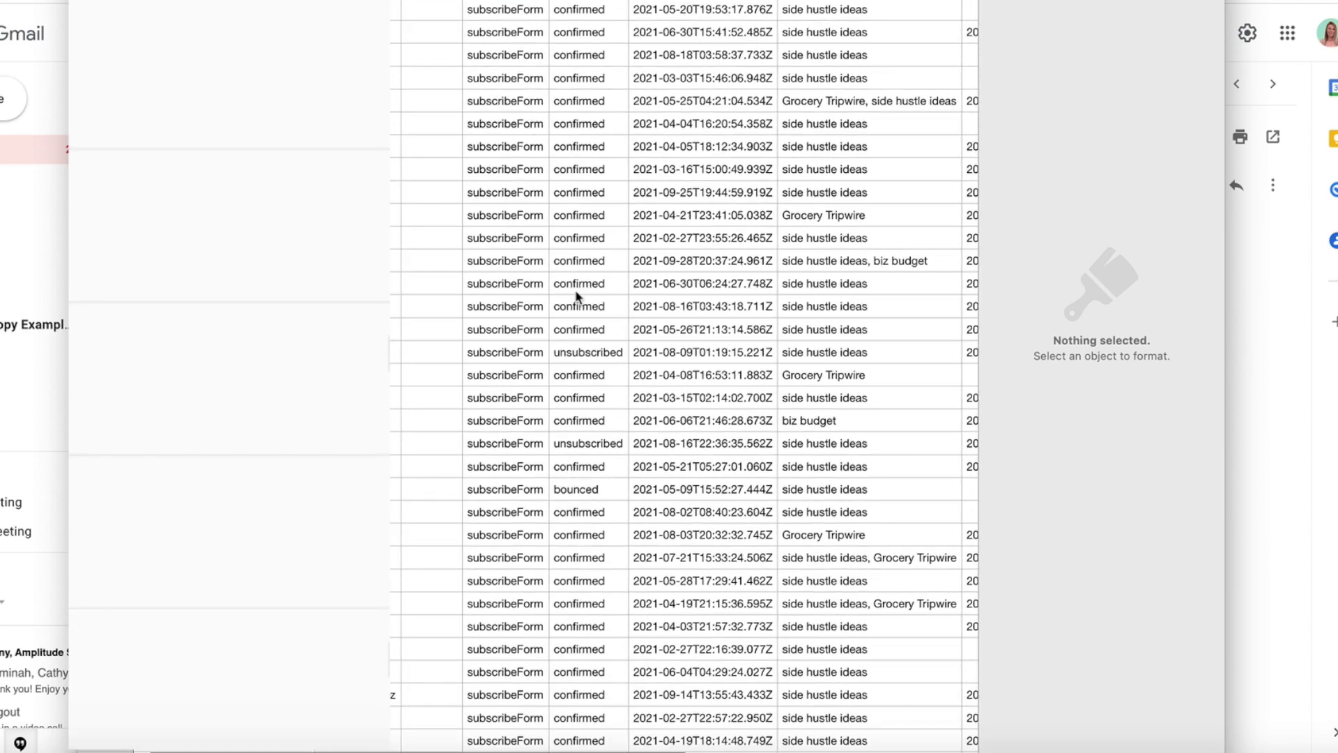
pyautogui.scroll(-5, 576, 296)
pyautogui.scroll(-3, 575, 296)
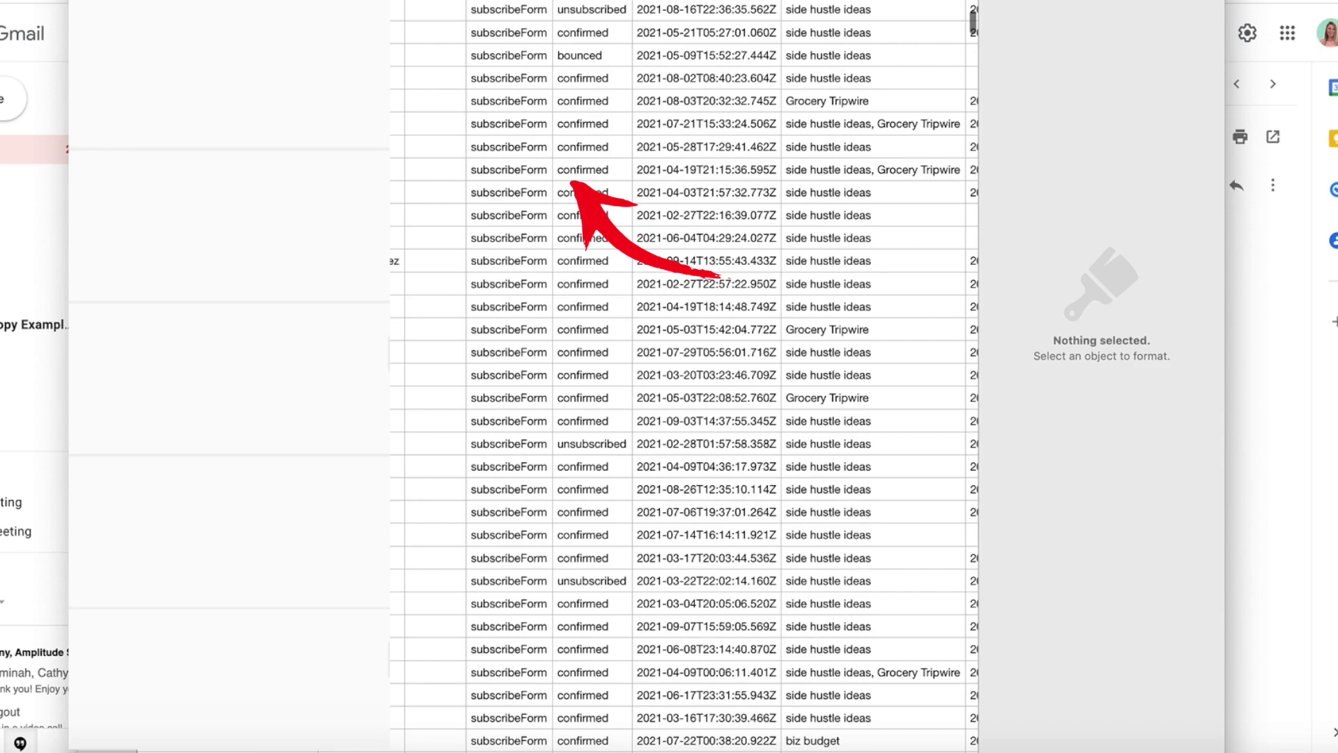
pyautogui.scroll(4, 579, 202)
pyautogui.hscroll(3, 580, 202)
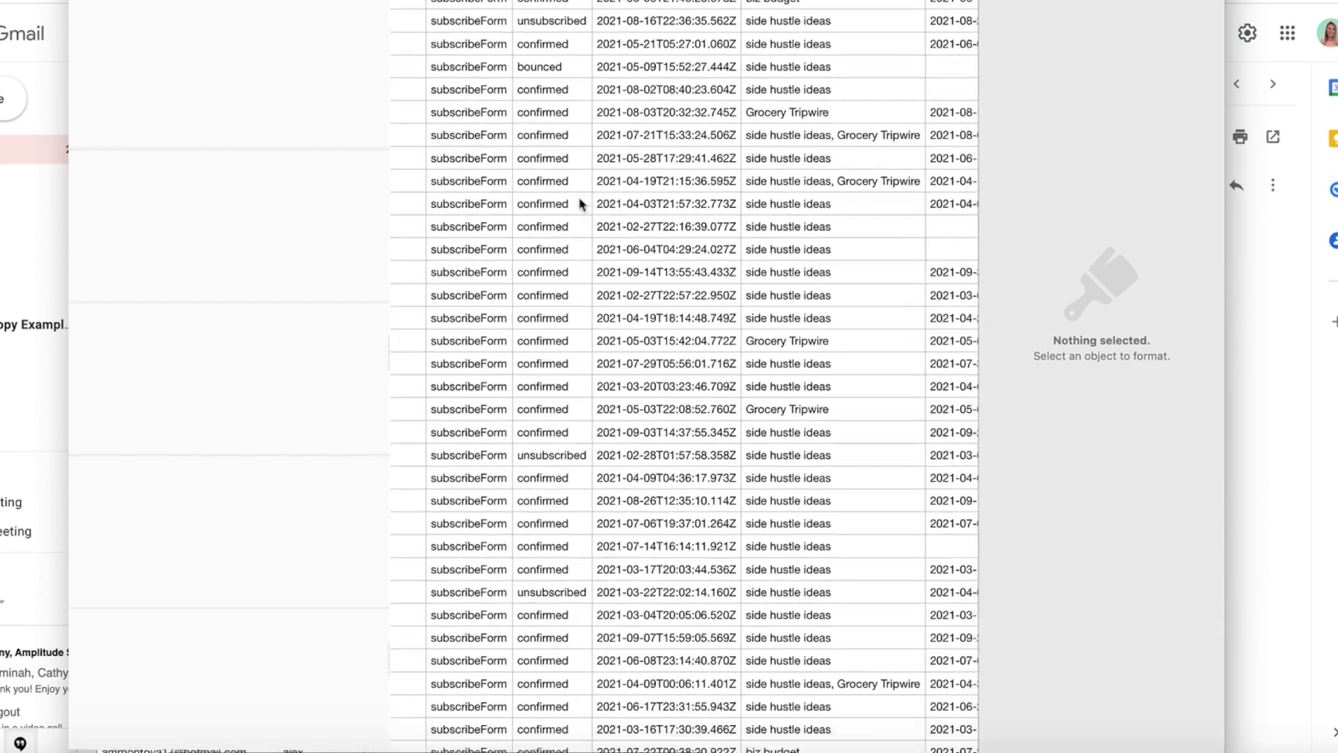
pyautogui.scroll(2, 580, 203)
pyautogui.hscroll(3, 600, 216)
pyautogui.scroll(2, 627, 230)
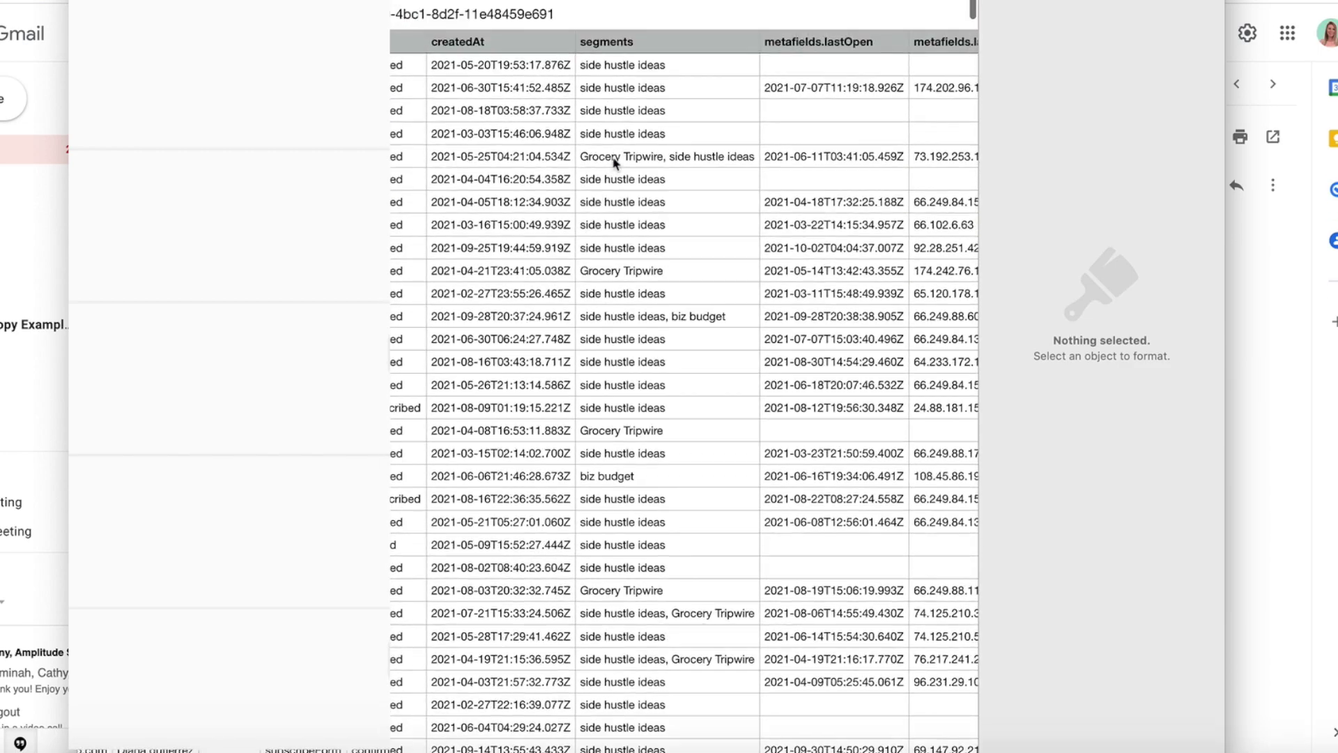
pyautogui.hscroll(5, 636, 241)
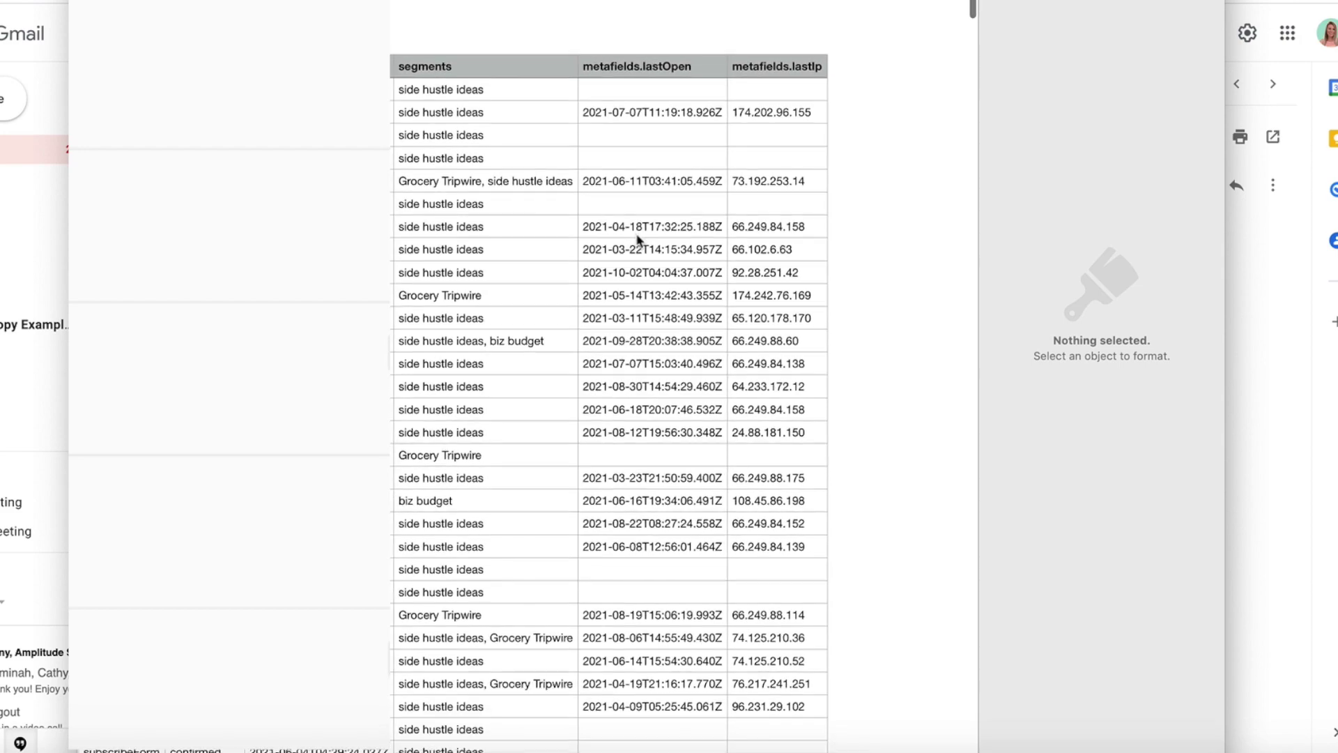
pyautogui.hscroll(-4, 637, 241)
pyautogui.hscroll(-8, 636, 240)
pyautogui.scroll(1, 637, 240)
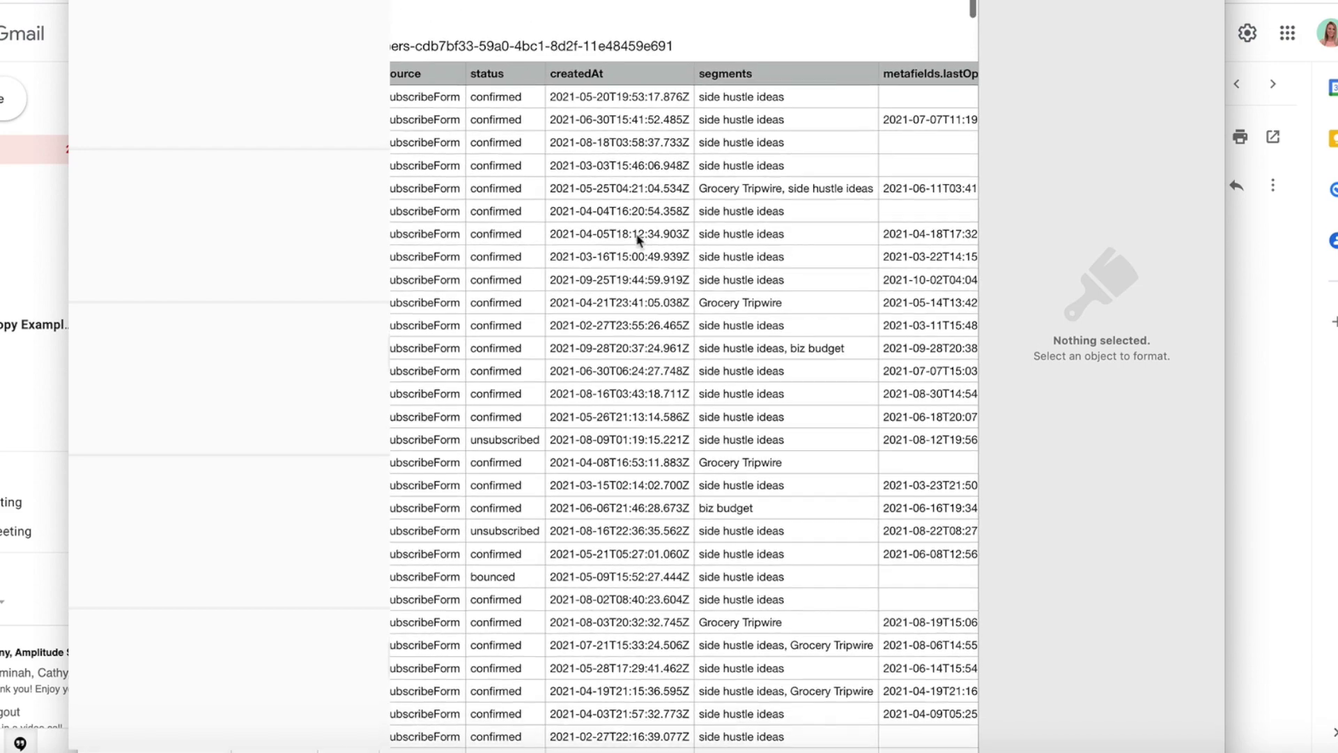
pyautogui.hscroll(-4, 637, 240)
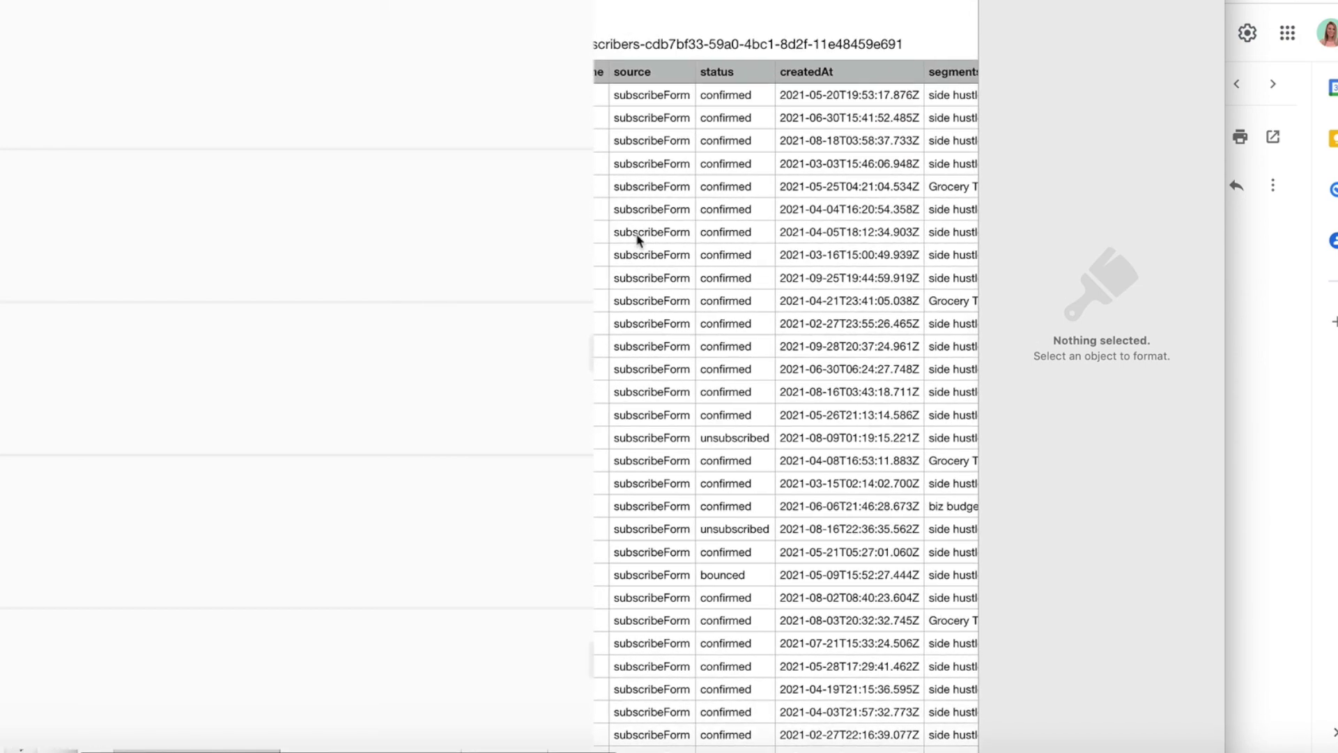